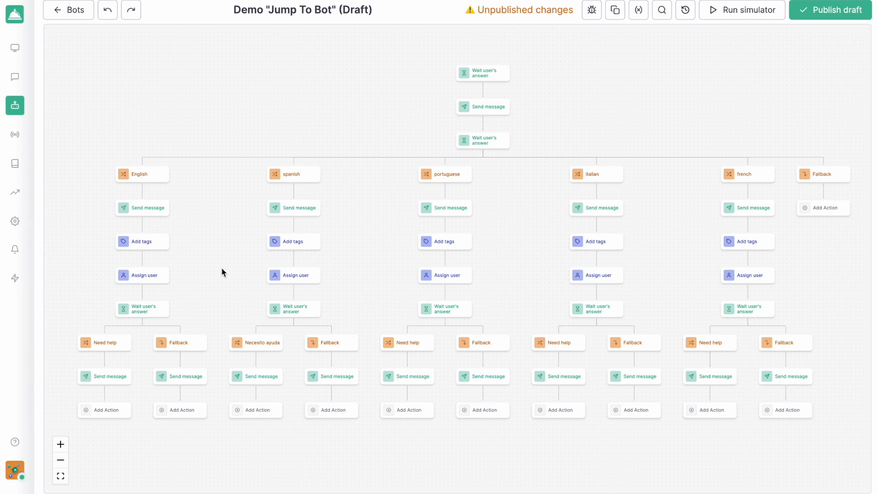
Examine the bot flow's English, Spanish, Portuguese, Italian and French branches and the actions each one contains
scroll(222, 235, "down", 3)
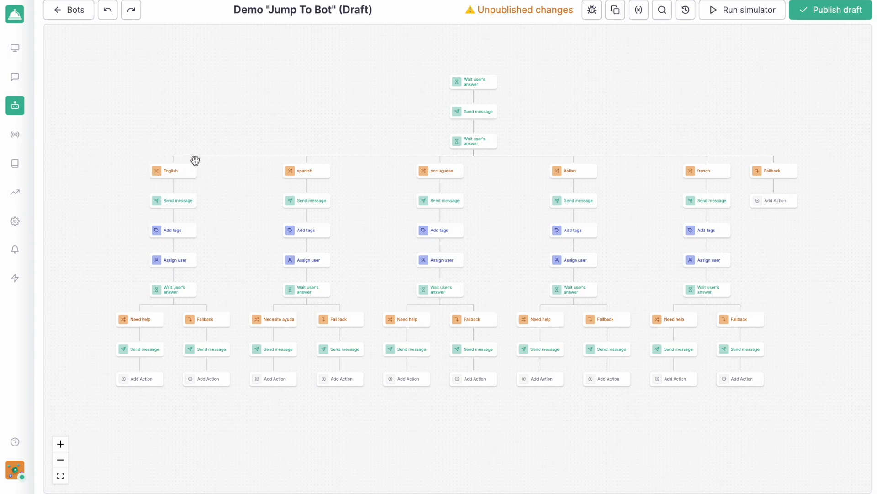
mouse_move(703, 180)
mouse_move(164, 207)
left_click_drag(116, 235, 172, 230)
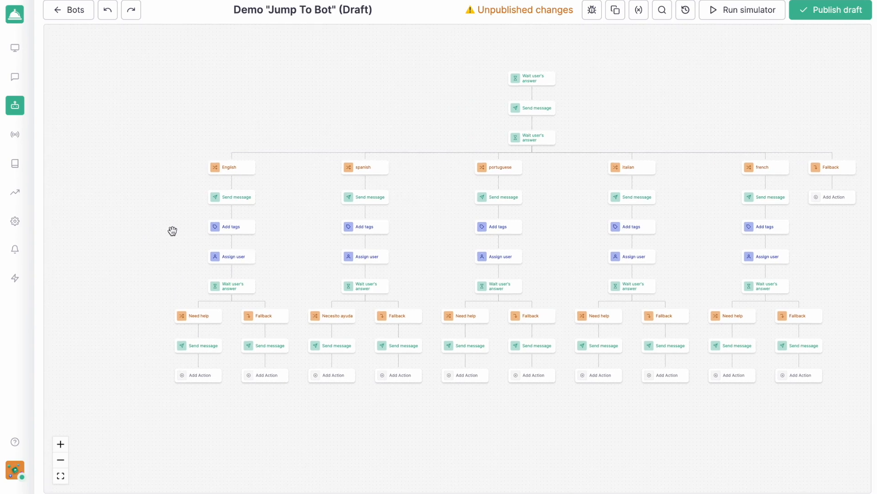
scroll(186, 263, "up", 2)
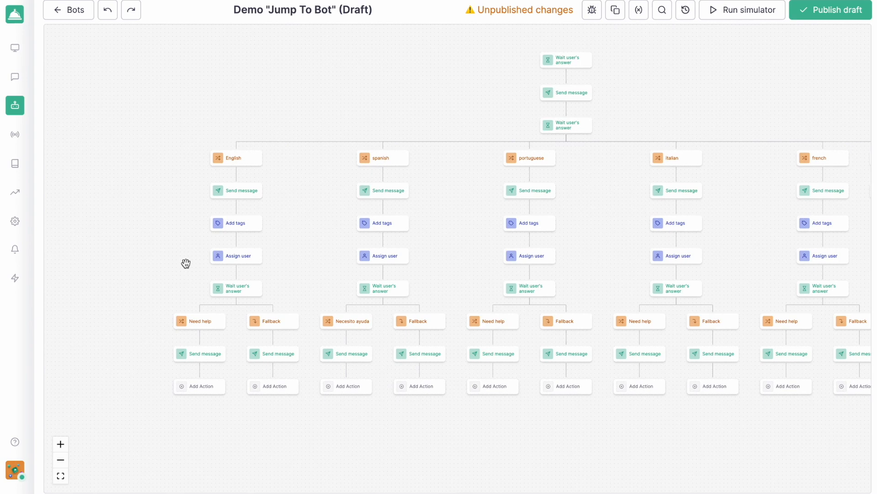
left_click_drag(186, 264, 241, 262)
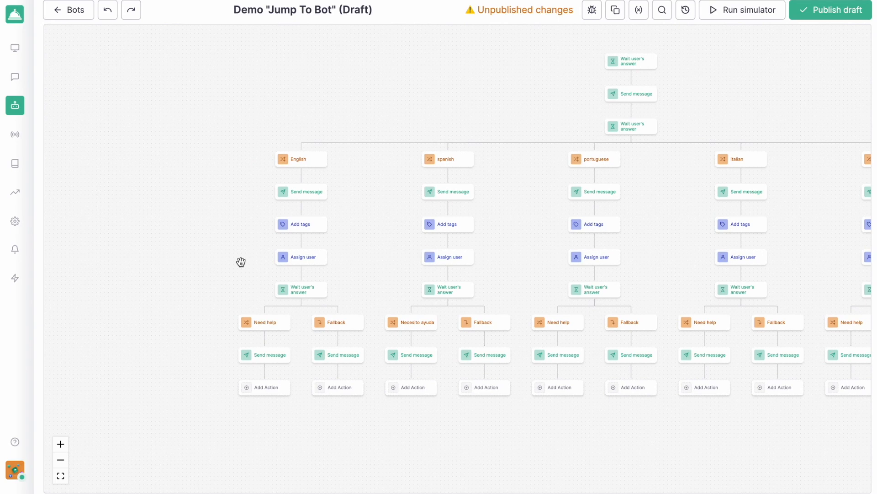
scroll(235, 247, "up", 2)
mouse_move(319, 188)
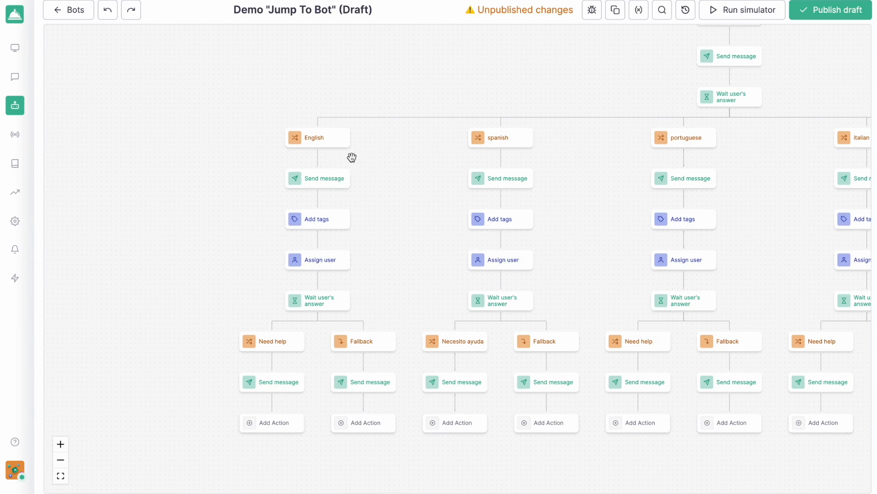
Copy the English branch starting from its first Send message action and review the copied selection
scroll(343, 165, "up", 3)
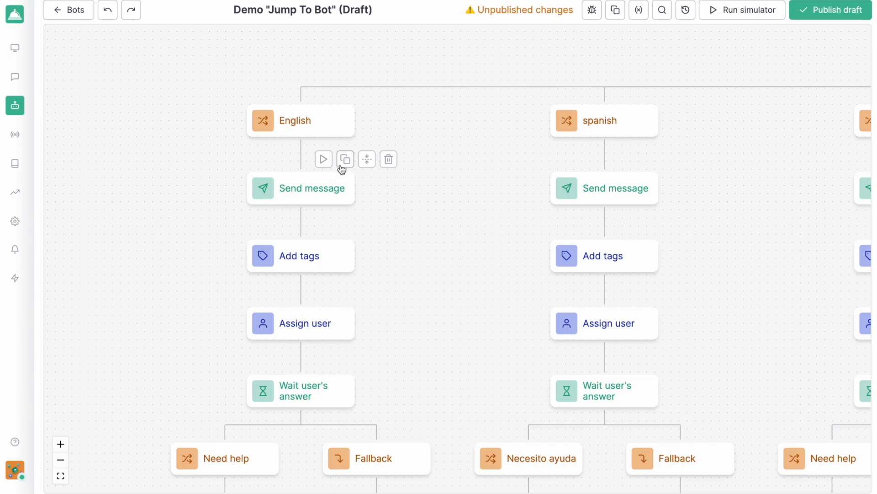
left_click(345, 159)
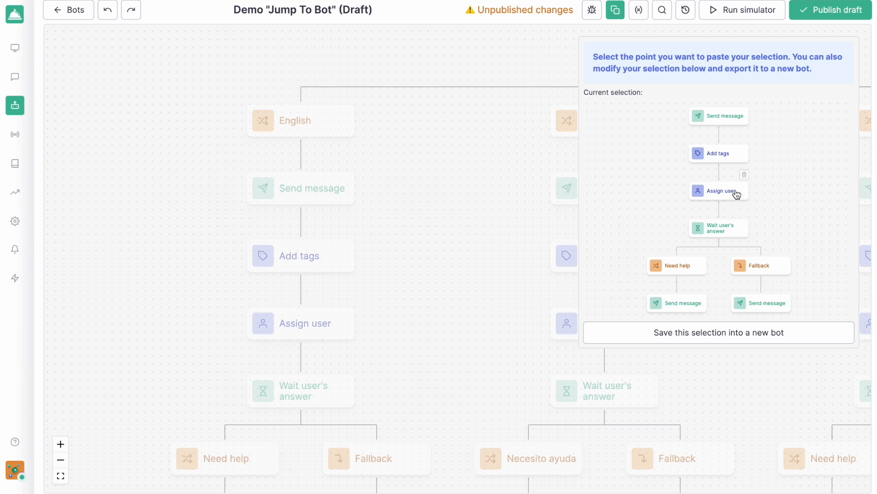
scroll(736, 192, "up", 3)
mouse_move(750, 169)
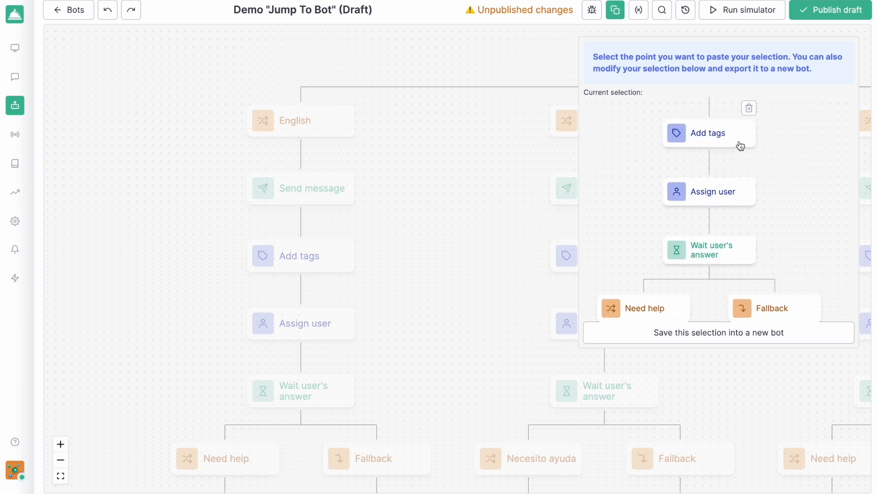
scroll(697, 206, "down", 3)
scroll(698, 206, "down", 4)
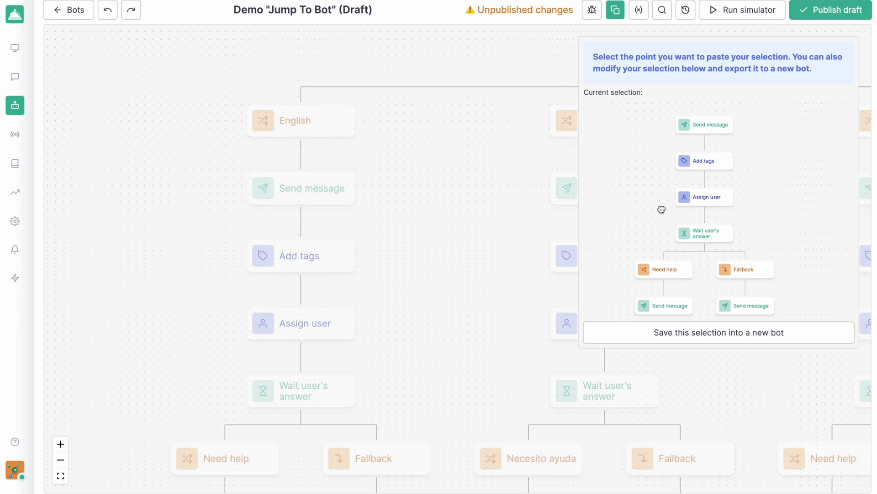
left_click_drag(664, 183, 665, 205)
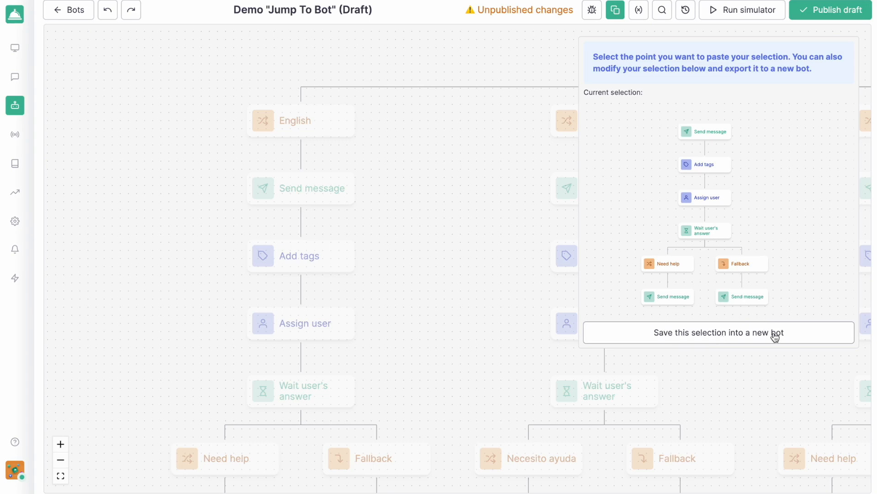
Save the copied English selection as a new bot named "english", replacing the exported actions with a Jump to bot action
left_click(731, 338)
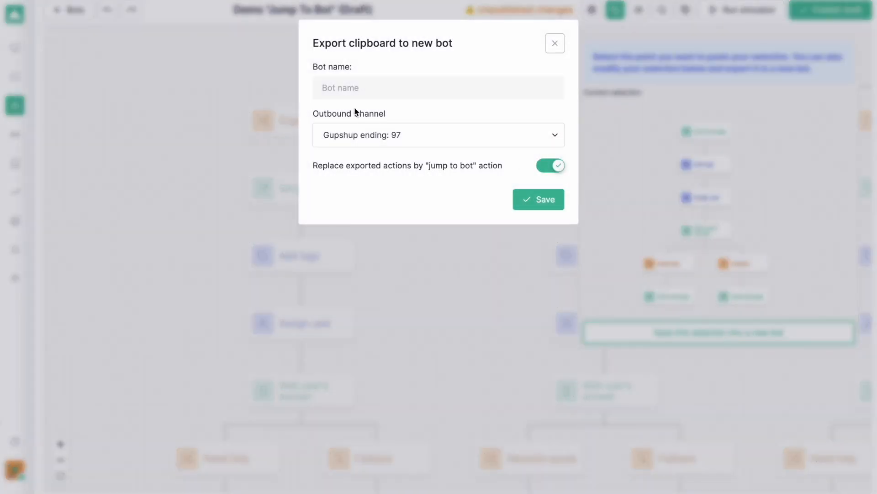
left_click(351, 95)
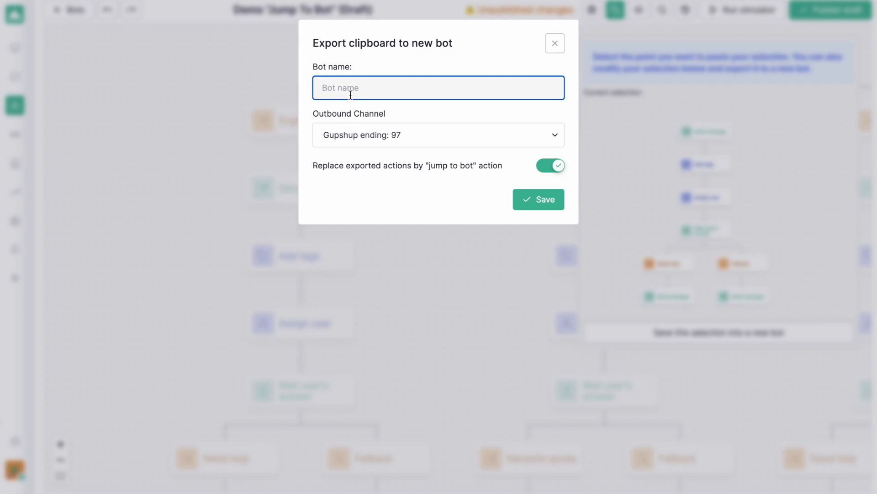
type("english")
left_click(539, 199)
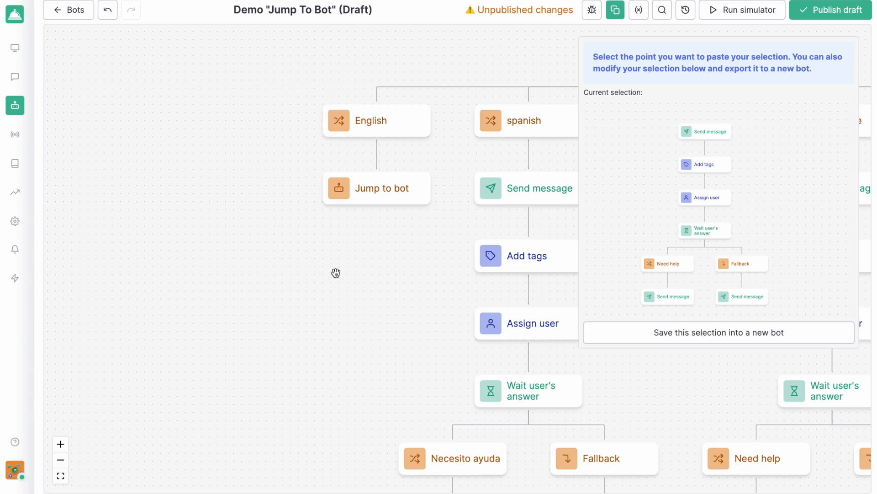
key("Escape")
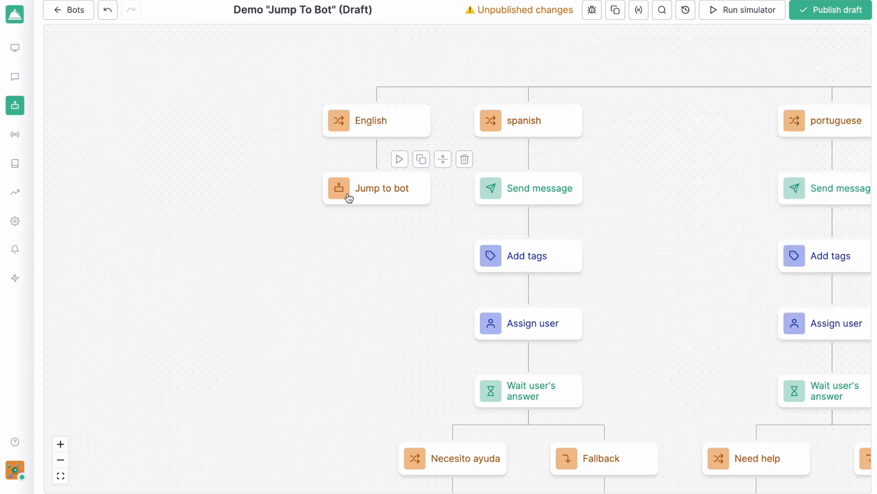
Inspect the English branch's Jump to bot action and its selectable child bot entry steps
scroll(358, 250, "down", 3)
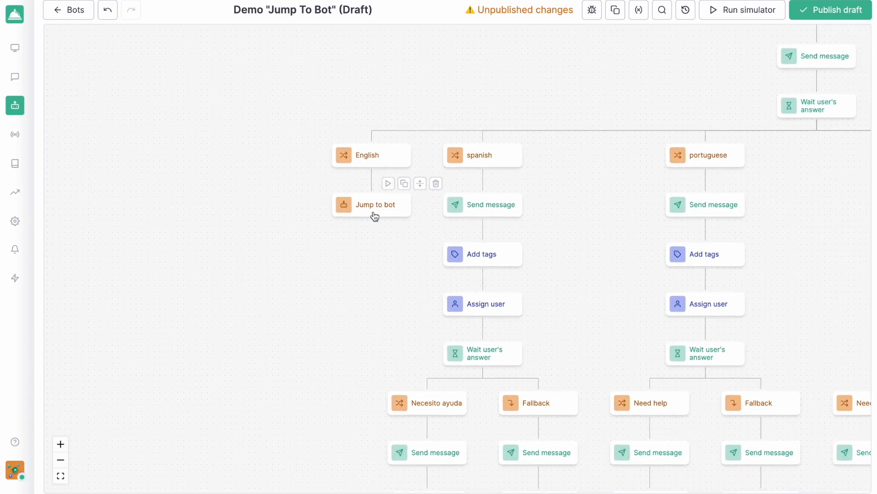
left_click(373, 213)
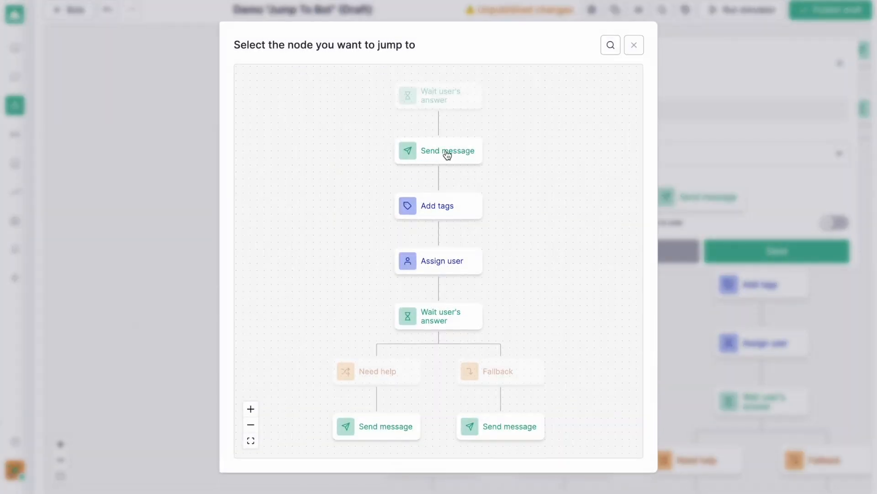
left_click(634, 46)
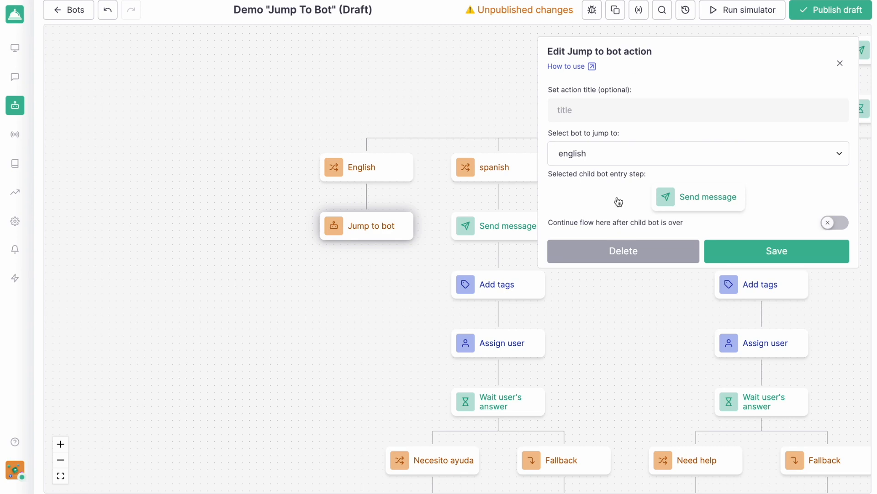
left_click(841, 64)
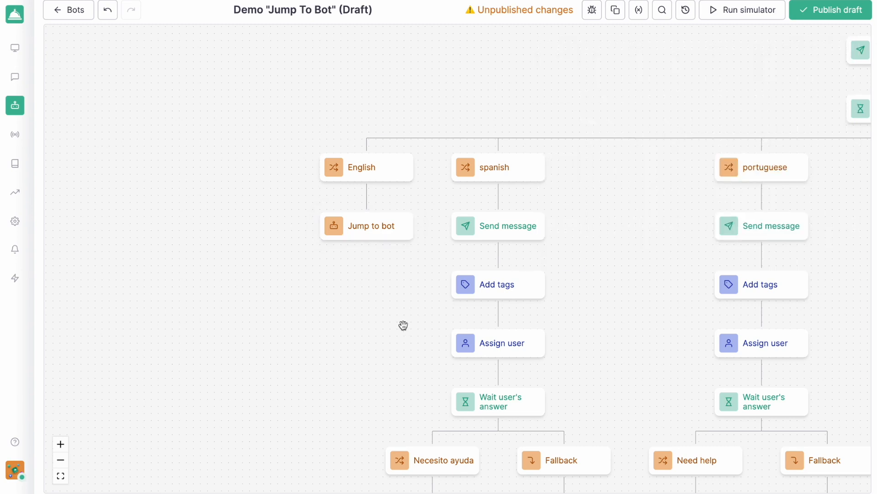
Copy the Spanish branch starting from its first Send message action
left_click_drag(404, 325, 207, 322)
scroll(207, 321, "down", 2)
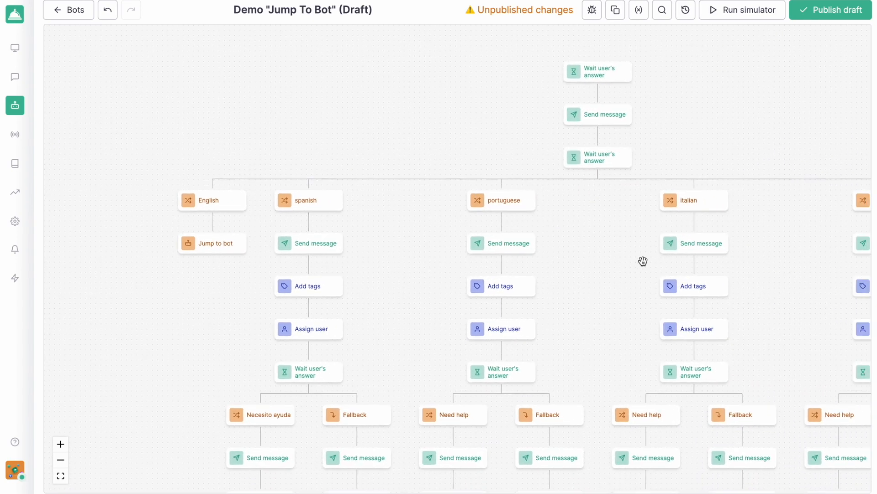
left_click_drag(642, 283, 607, 243)
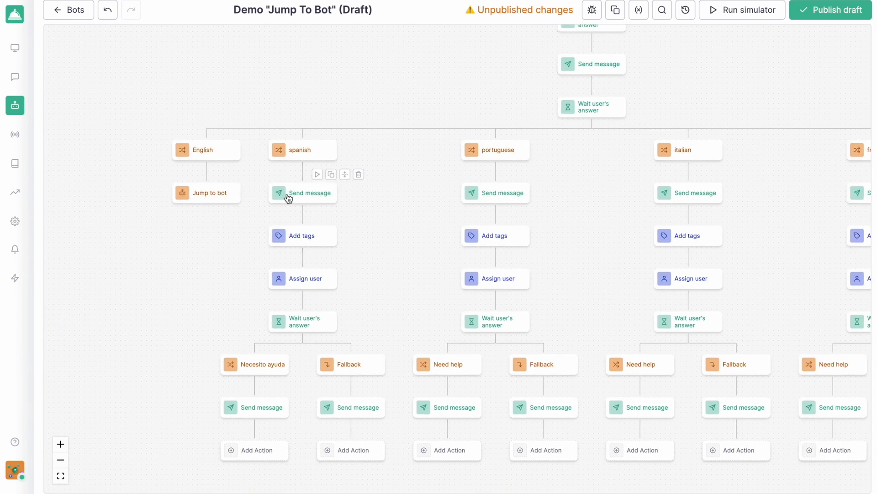
scroll(286, 195, "up", 3)
left_click(359, 167)
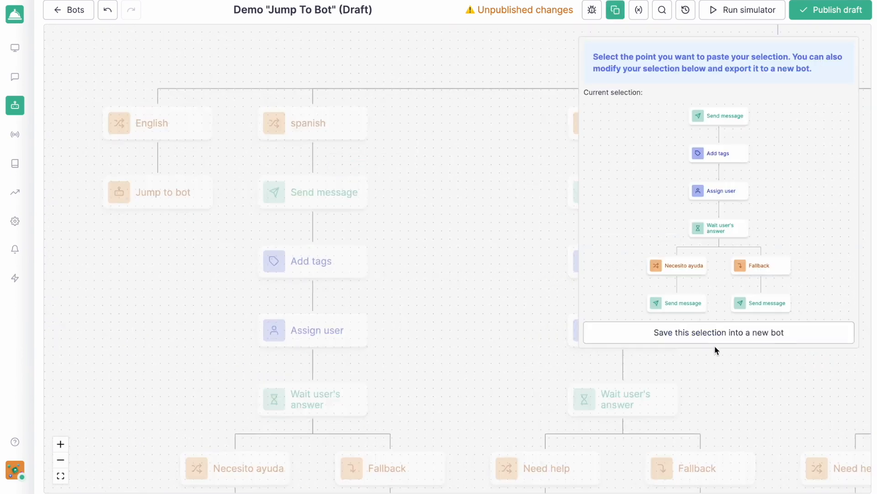
Save the copied Spanish selection as a new bot named "spanish", replacing the exported actions with a Jump to bot action
left_click(666, 333)
left_click(362, 97)
type("spanish")
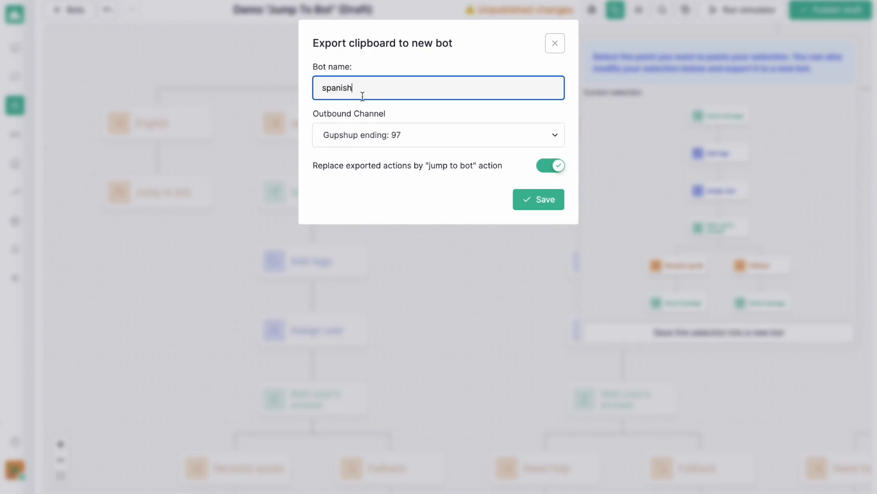
left_click(536, 194)
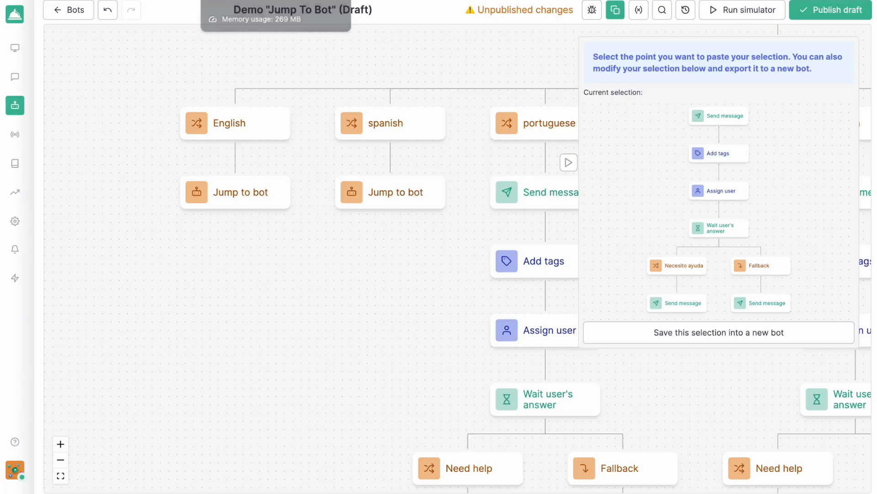
left_click_drag(417, 279, 335, 288)
key("Escape")
Export the Portuguese, Italian and French branches to new bots, replacing each branch's actions with a Jump to bot action
scroll(518, 260, "right", 5)
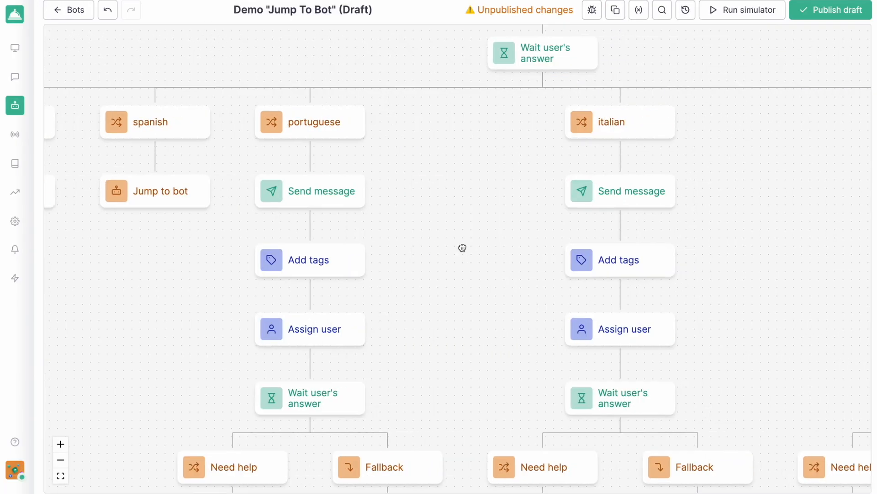
left_click(337, 162)
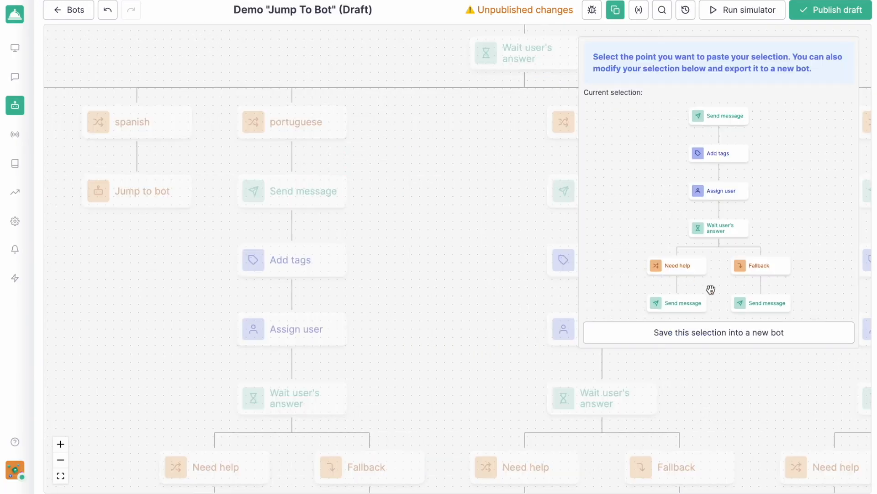
left_click(717, 333)
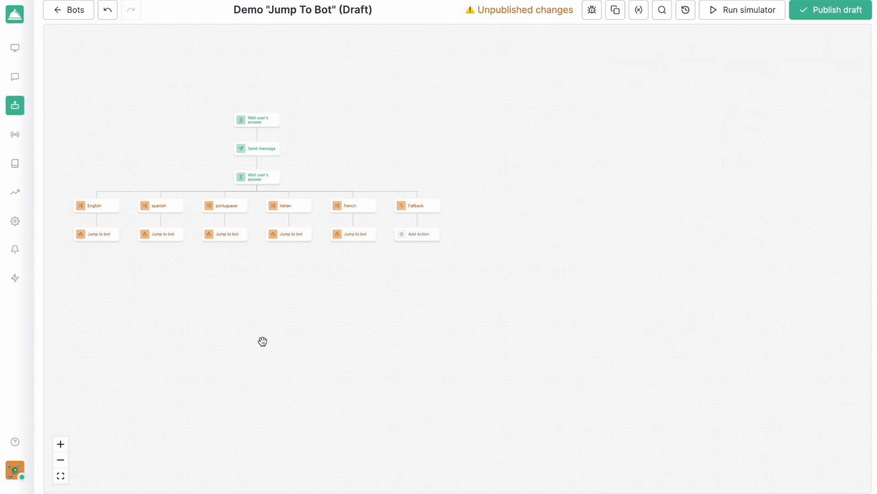
scroll(263, 341, "left", 5)
scroll(350, 311, "up", 2)
scroll(351, 313, "up", 1)
left_click_drag(429, 292, 429, 364)
scroll(429, 364, "up", 3)
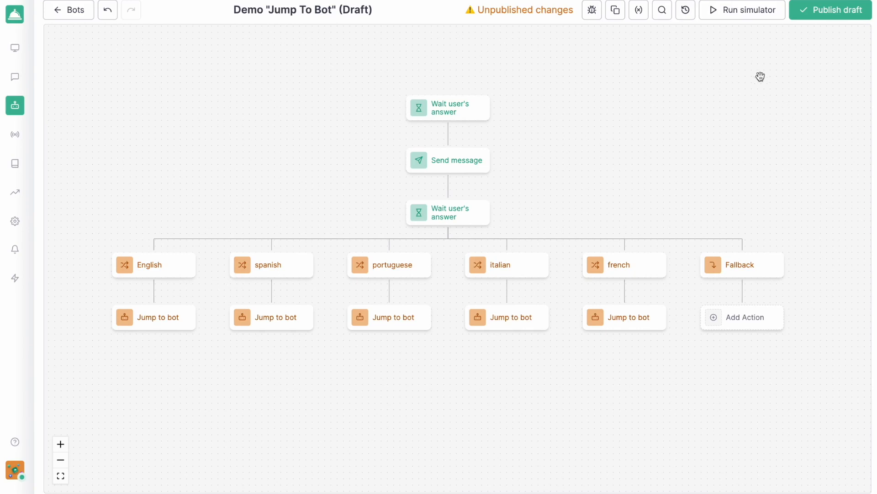
Simulate a conversation that starts with "hello" and selects English from the languages list, and review the bot's replies
left_click(737, 14)
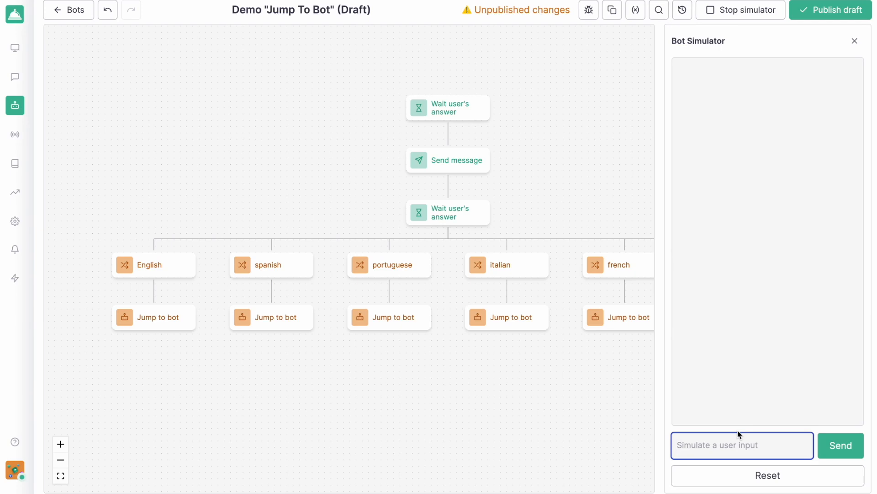
type("hello")
key("Return")
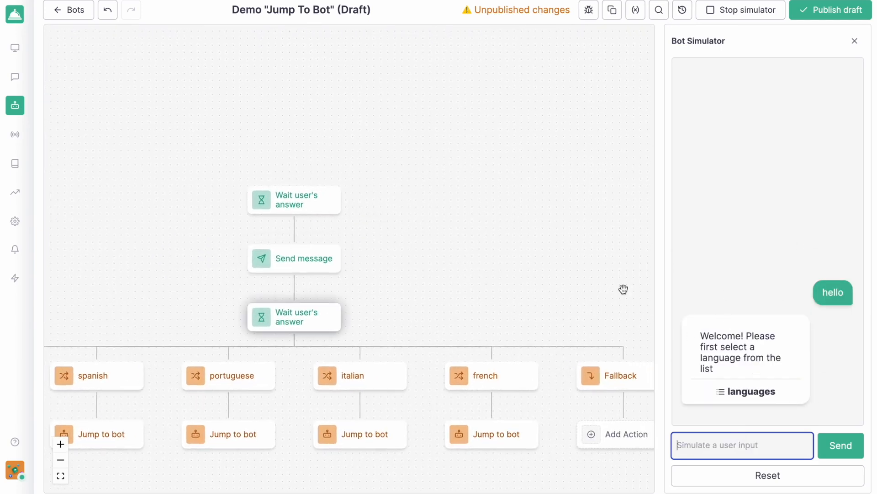
left_click(755, 391)
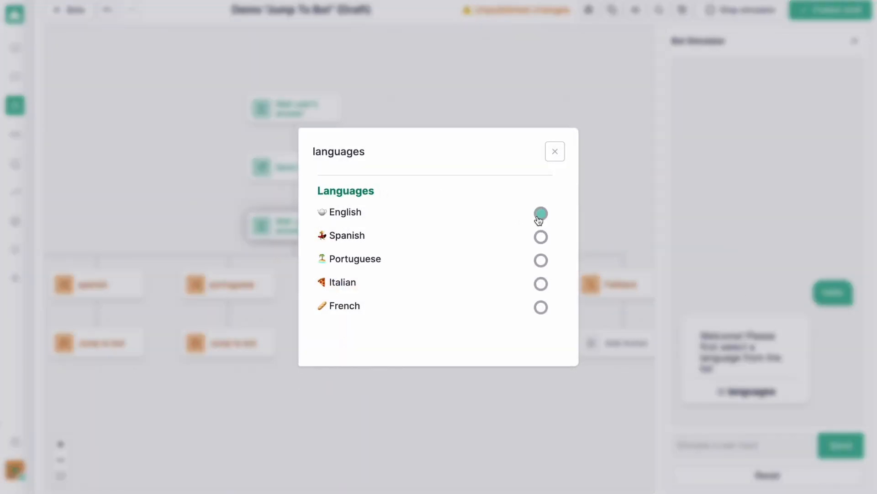
left_click(539, 215)
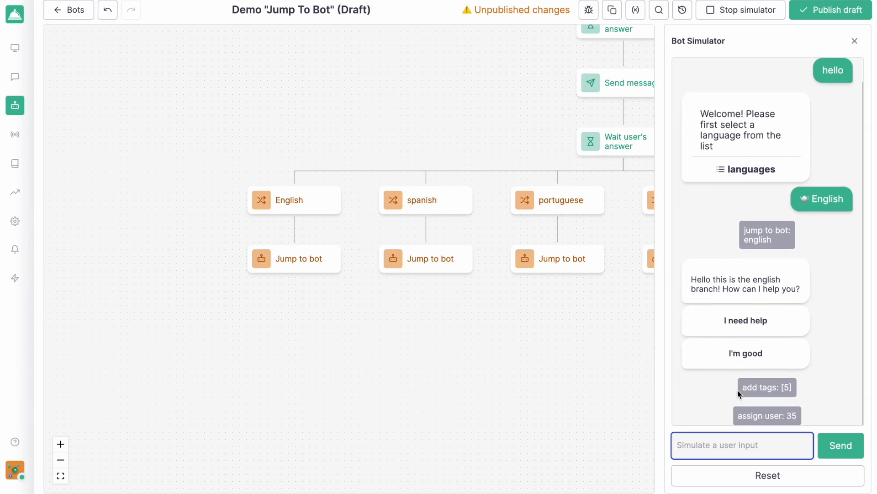
scroll(756, 276, "down", 1)
scroll(755, 276, "up", 1)
Restart the simulated conversation with "Hello" and select Spanish from the languages list to check the Spanish branch
left_click(790, 474)
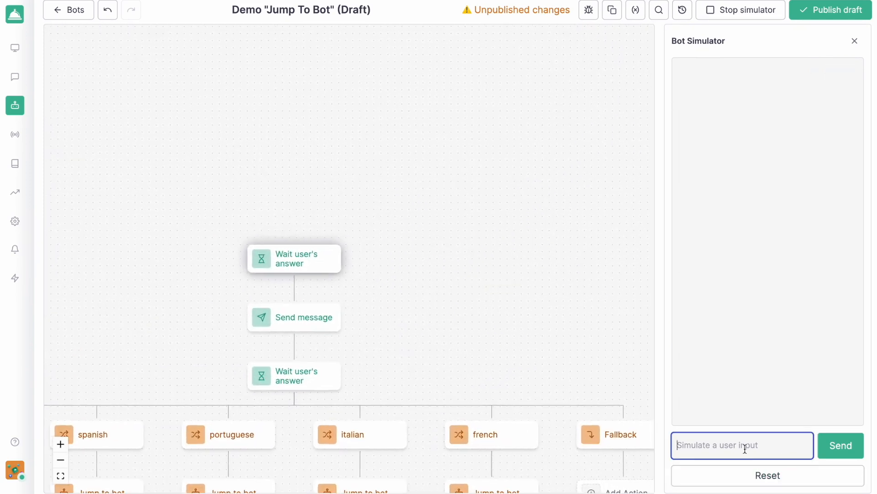
type("hello")
key("Return")
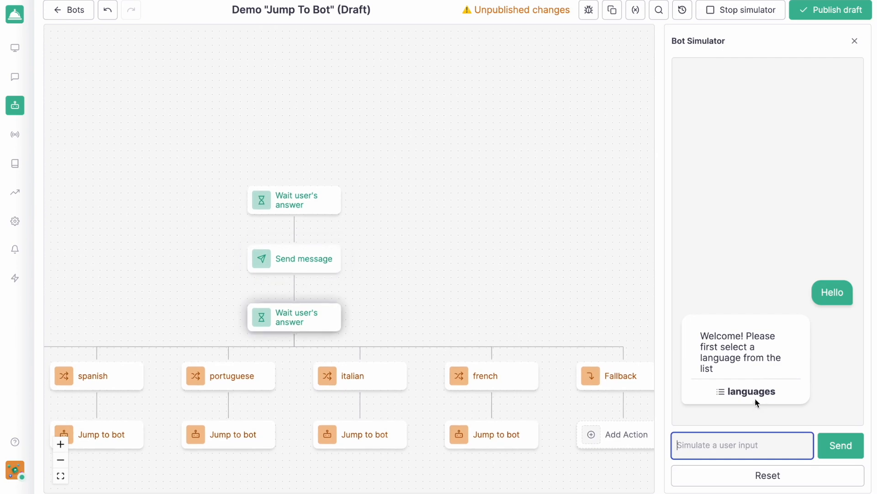
left_click(759, 396)
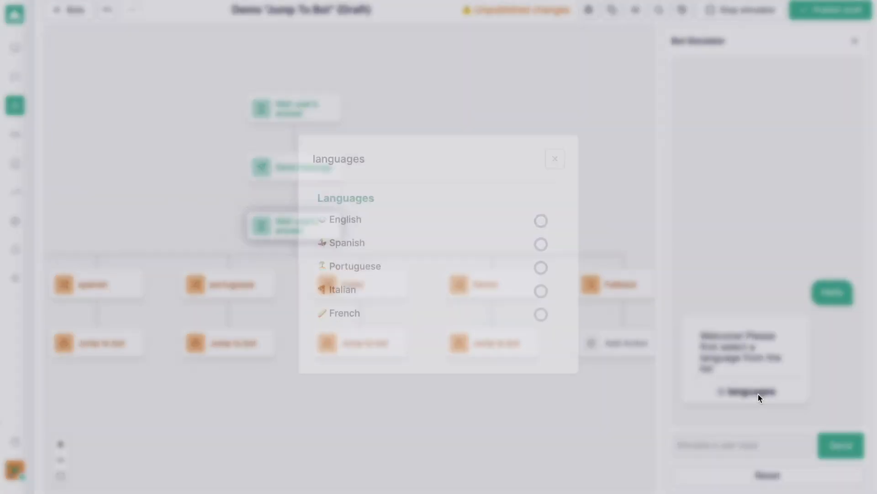
left_click(542, 236)
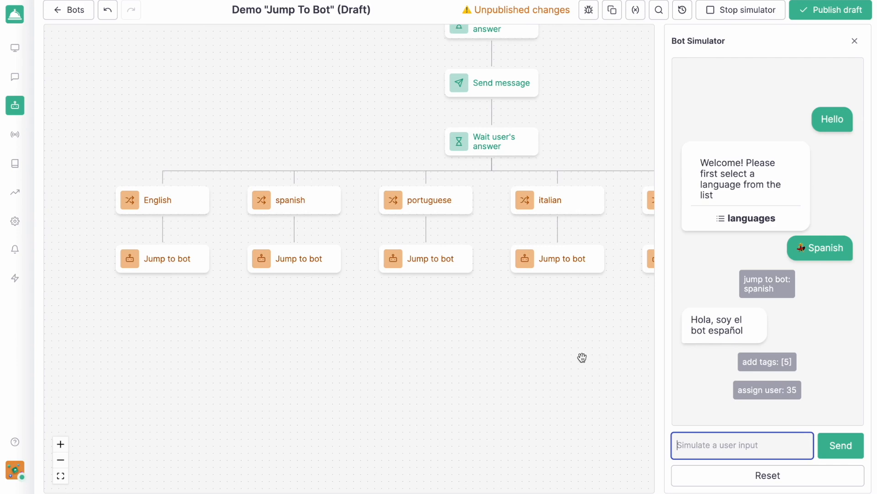
left_click(855, 44)
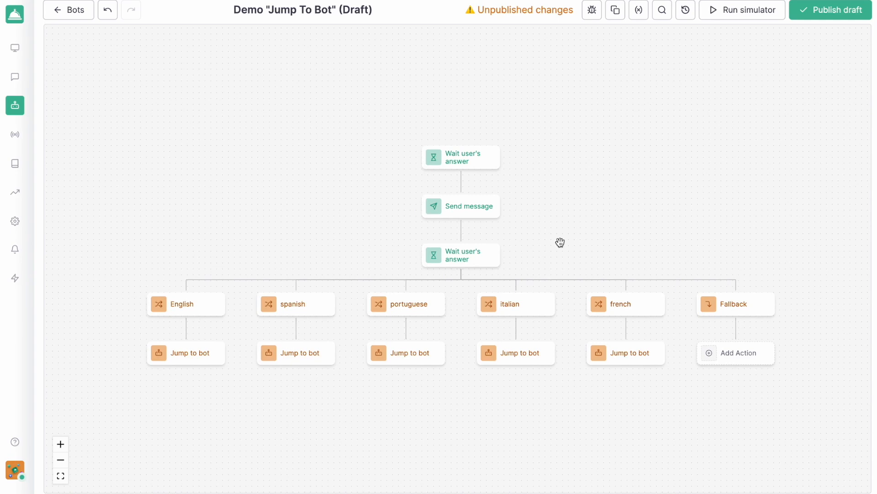
Open the settings of the Jump to bot action under the Portuguese branch
left_click(408, 353)
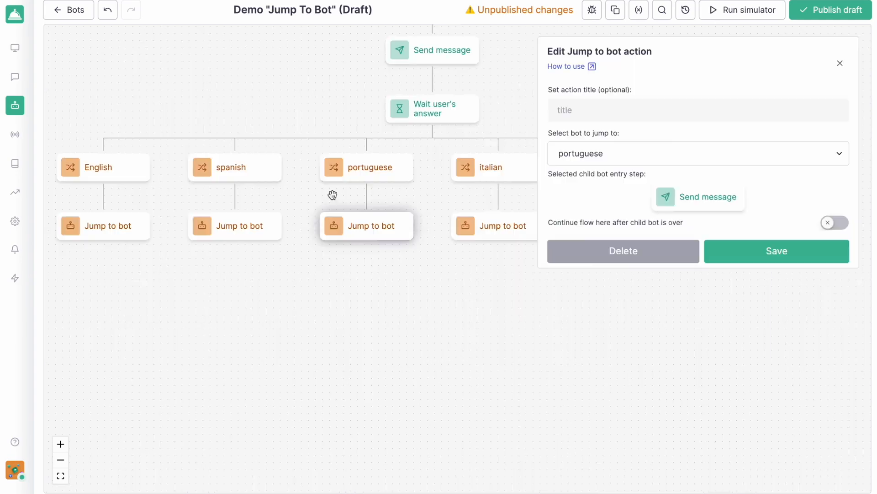